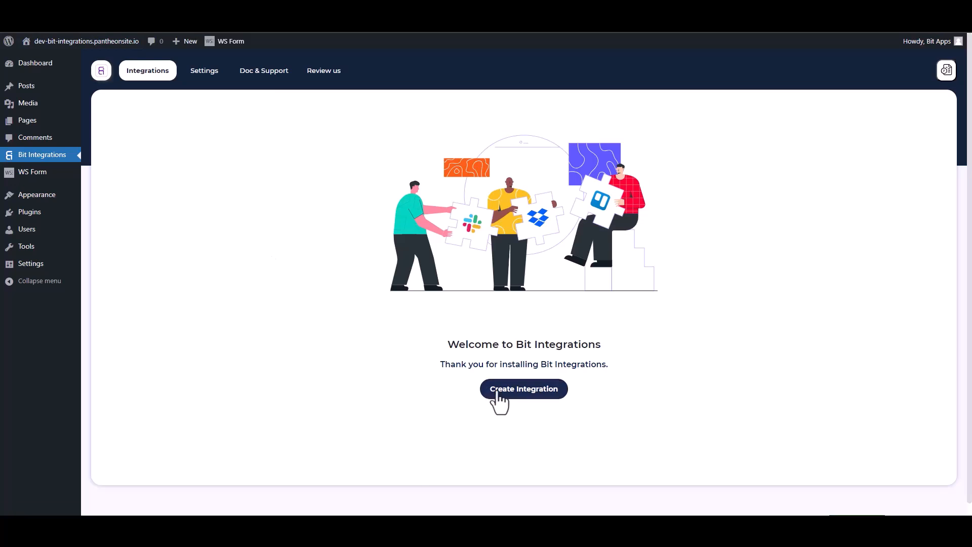
- Create a new integration, search the triggers for "ws" and choose WSForm as the trigger
{"action": "left_click", "coordinate": [496, 392]}
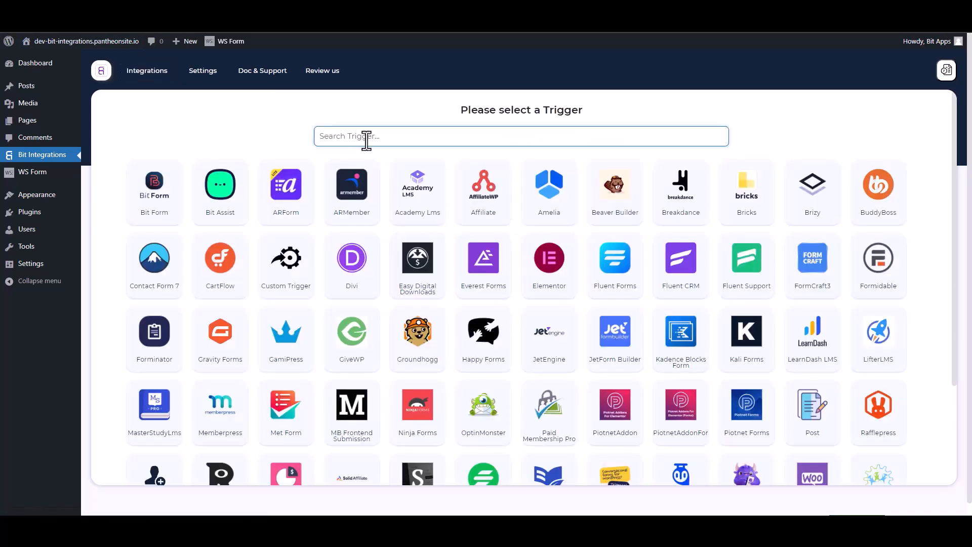
{"action": "type", "text": "ws"}
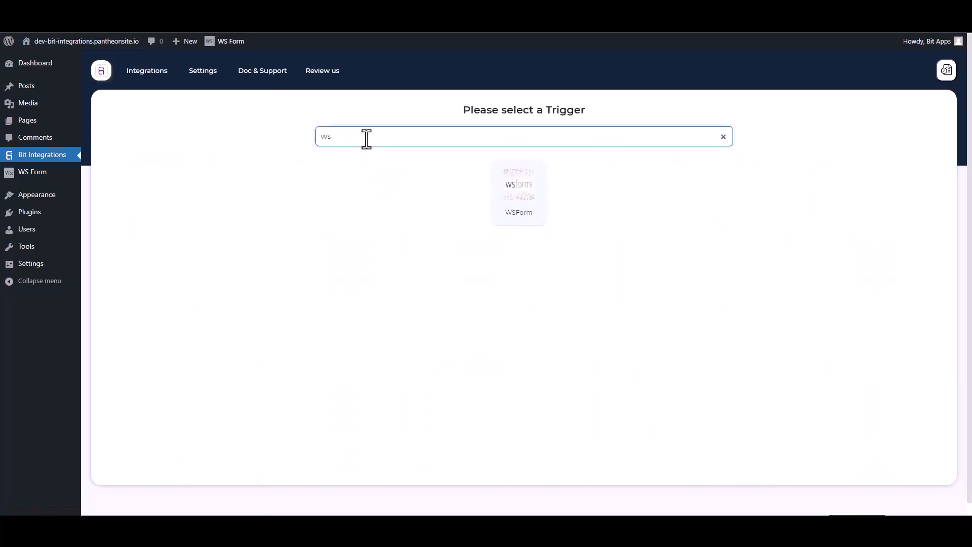
{"action": "left_click", "coordinate": [527, 191]}
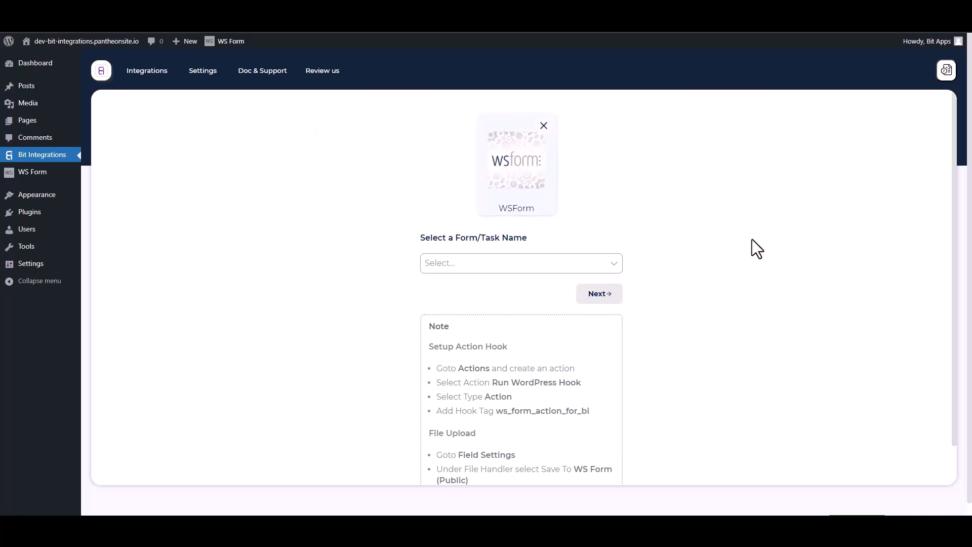
- Switch to the WS Form editor and add an action named Bit Integrations to the Contact Form
{"action": "left_click", "coordinate": [255, 29]}
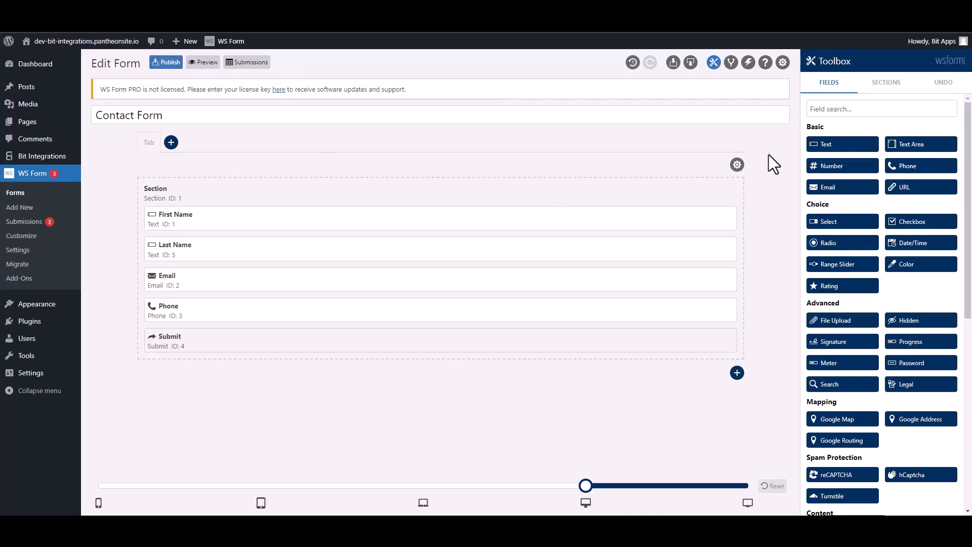
{"action": "left_click", "coordinate": [748, 64]}
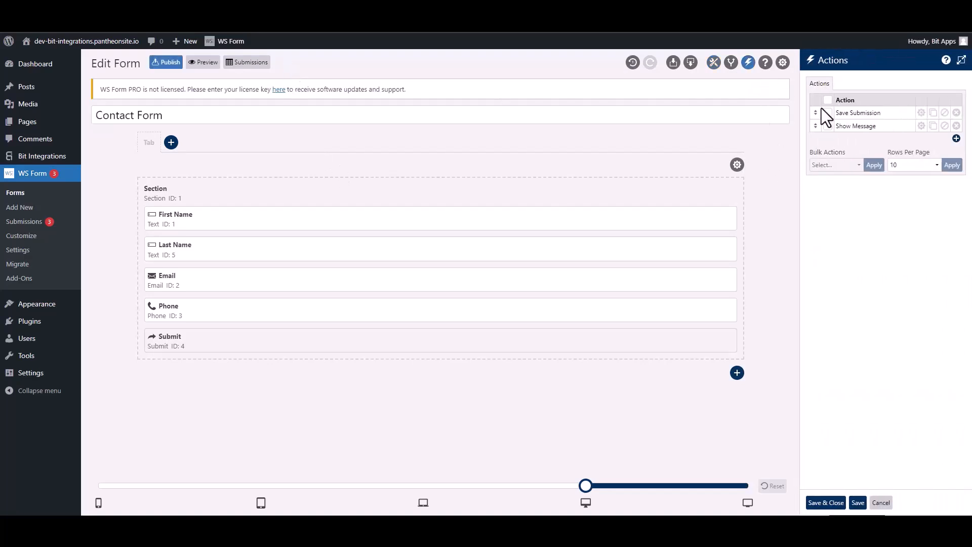
{"action": "left_click", "coordinate": [956, 138]}
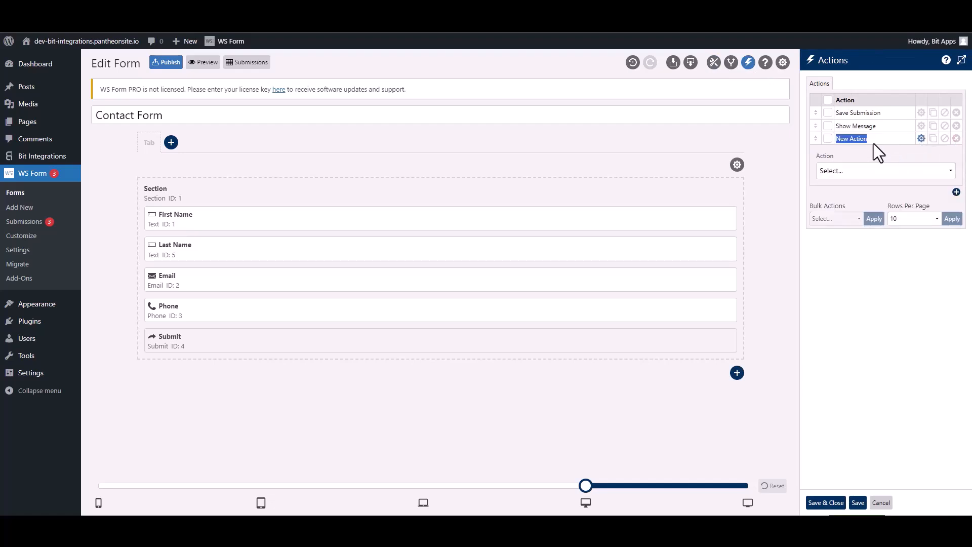
{"action": "type", "text": "Bit Integration"}
- Set the new action to Run WordPress Hook with the do_action type
{"action": "left_click", "coordinate": [873, 172]}
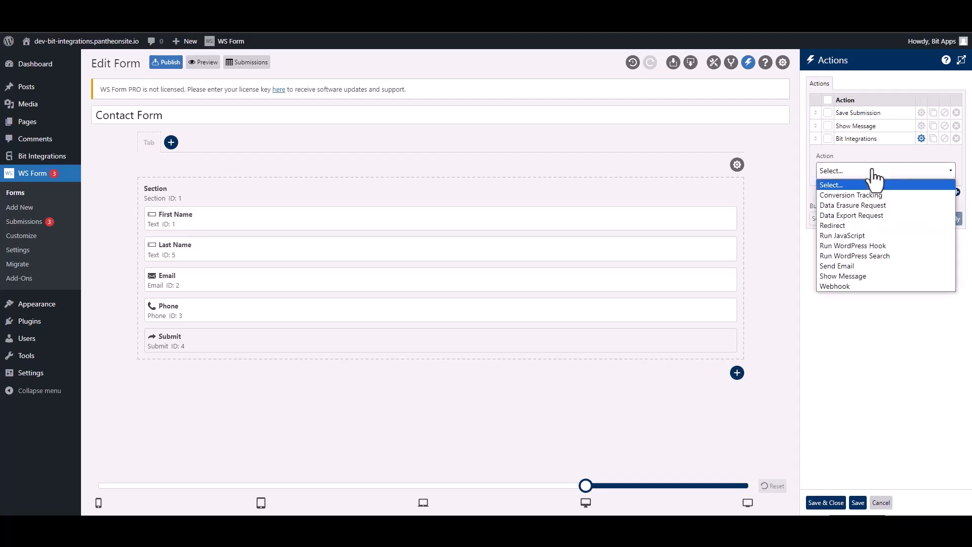
{"action": "left_click", "coordinate": [852, 247]}
{"action": "left_click", "coordinate": [843, 255]}
{"action": "left_click", "coordinate": [840, 277]}
- Copy the hook tag ws_form_action_for_bi from the trigger's setup note into the action's Hook Tag, then save and close the form actions
{"action": "left_click", "coordinate": [862, 288]}
{"action": "key", "text": "ctrl+Tab"}
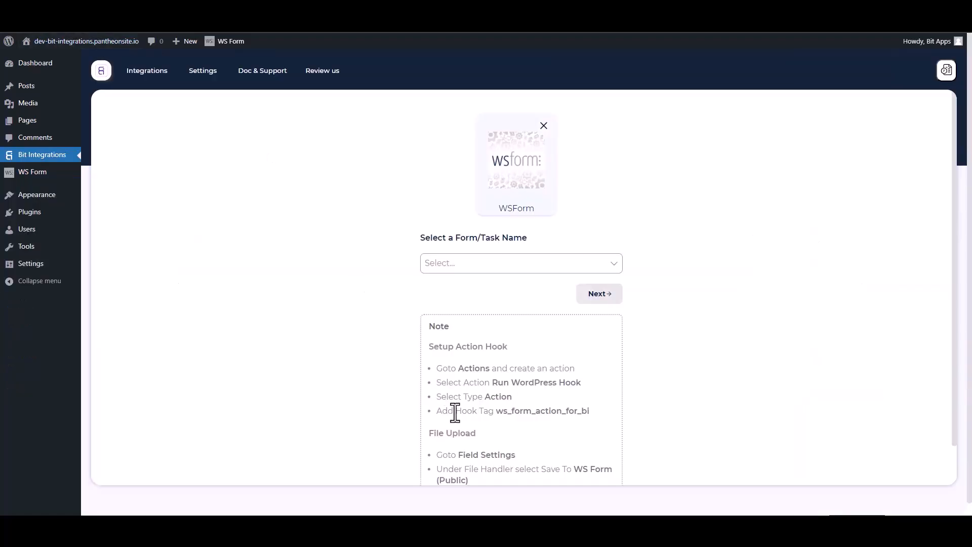
{"action": "left_click_drag", "start_coordinate": [591, 413], "coordinate": [515, 405]}
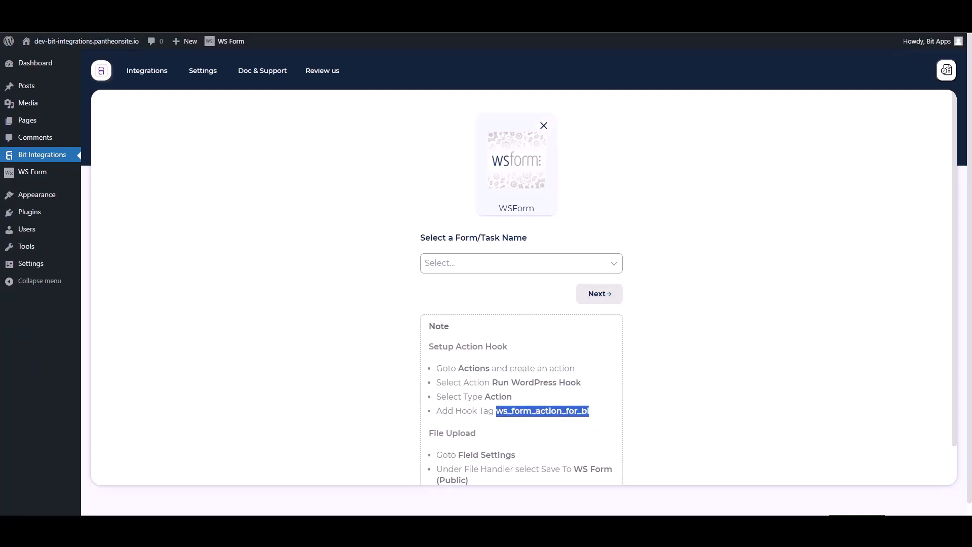
{"action": "key", "text": "ctrl+Tab"}
{"action": "left_click", "coordinate": [842, 287]}
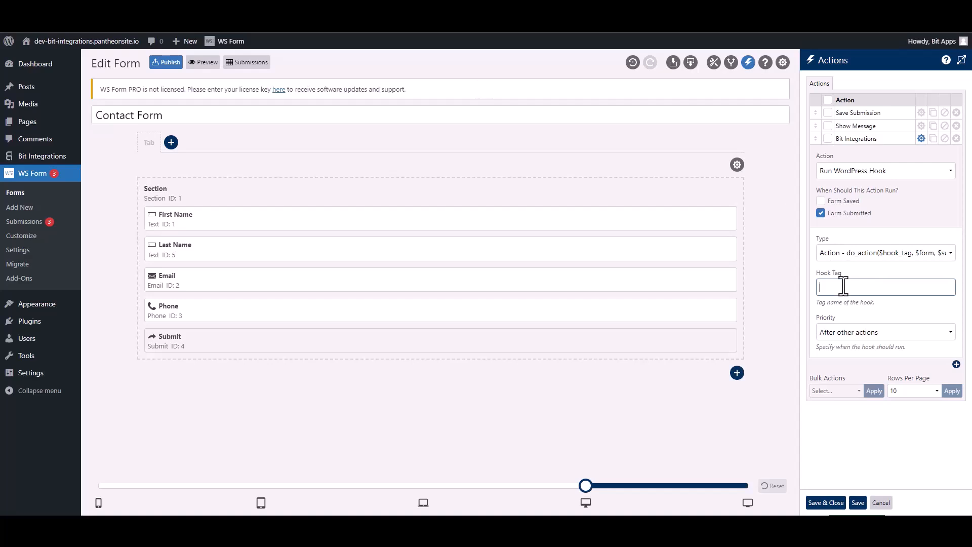
{"action": "type", "text": "ws_form_action_for_bi"}
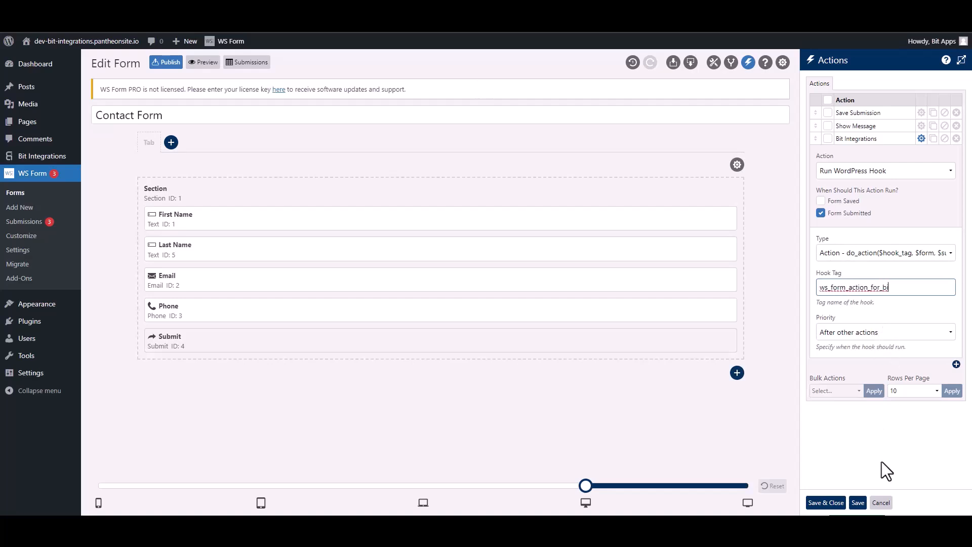
{"action": "left_click", "coordinate": [836, 503]}
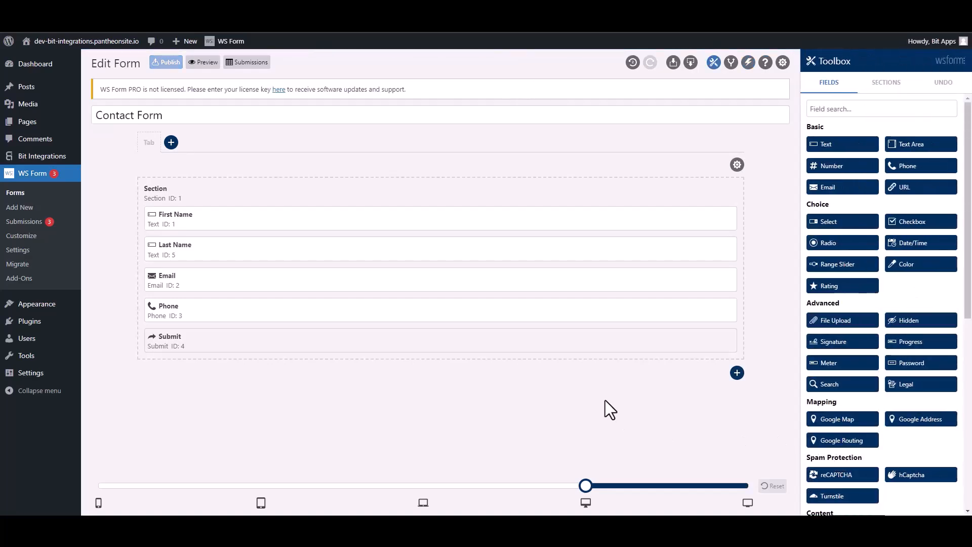
- Return to the integration setup, choose Contact Form as the trigger's form and continue to action selection
{"action": "key", "text": "ctrl+Tab"}
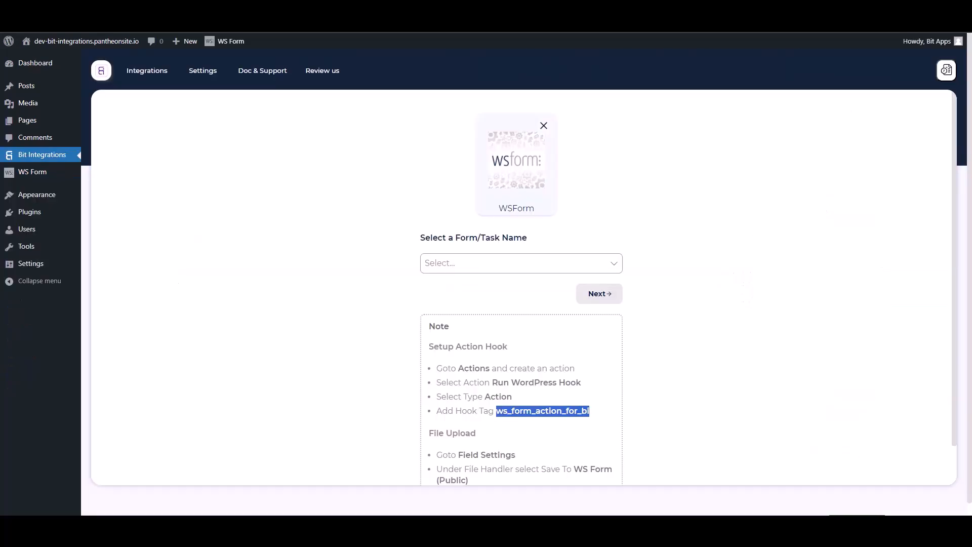
{"action": "left_click", "coordinate": [460, 264]}
{"action": "left_click", "coordinate": [464, 284]}
{"action": "left_click", "coordinate": [585, 289]}
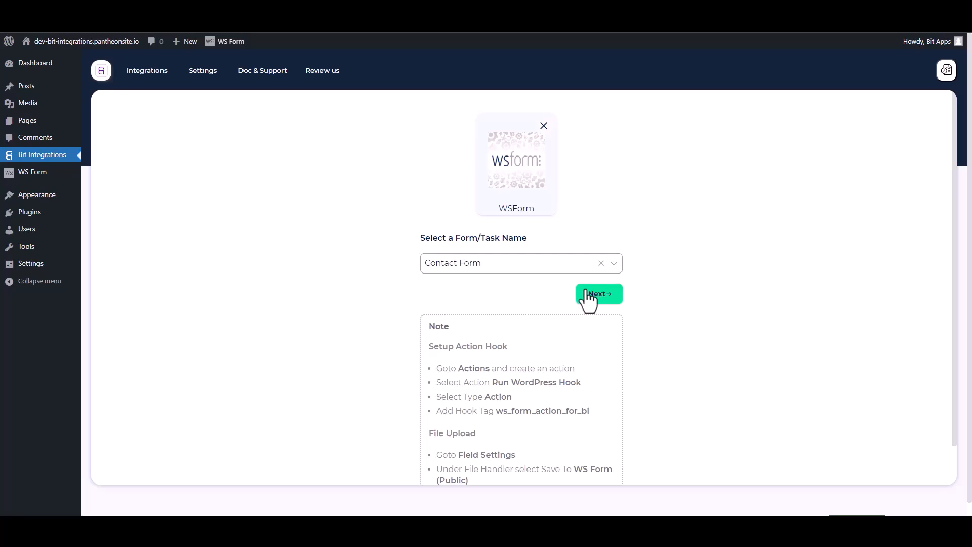
{"action": "left_click", "coordinate": [589, 296]}
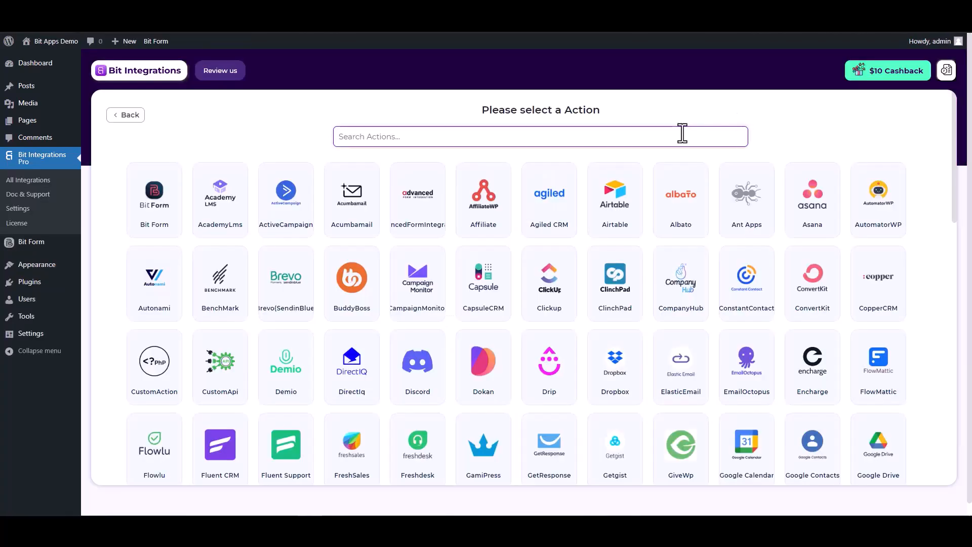
- Search the actions for "high" and choose High Level as the integration's action
{"action": "type", "text": "h"}
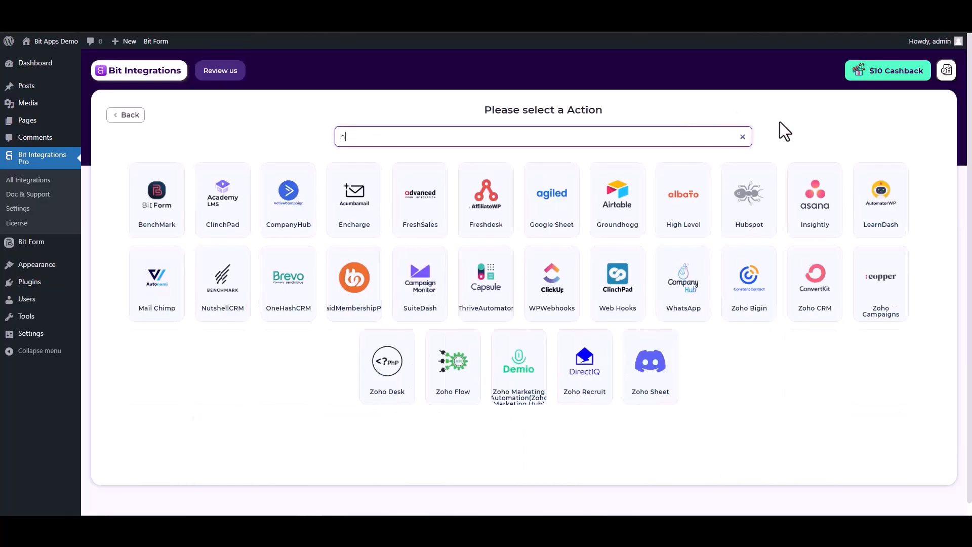
{"action": "type", "text": "igh"}
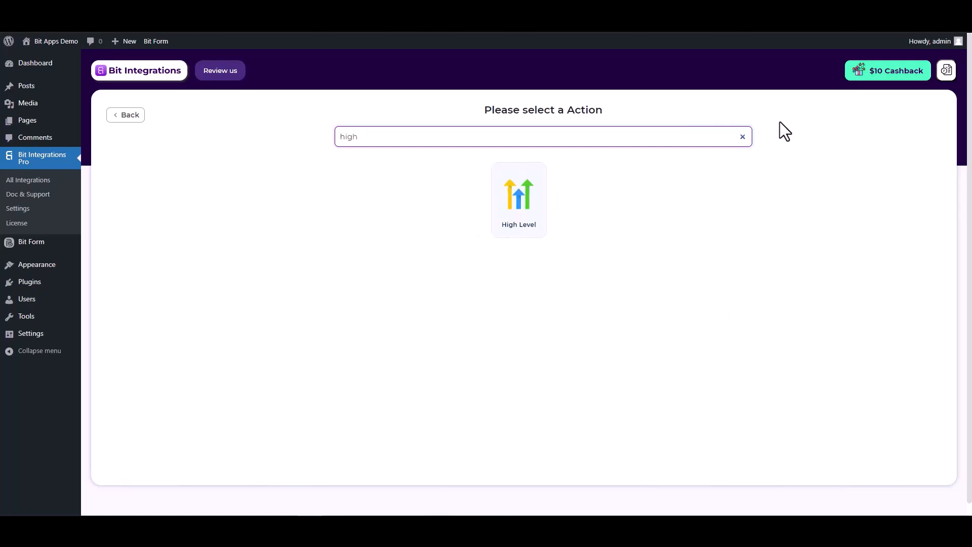
{"action": "left_click", "coordinate": [521, 233]}
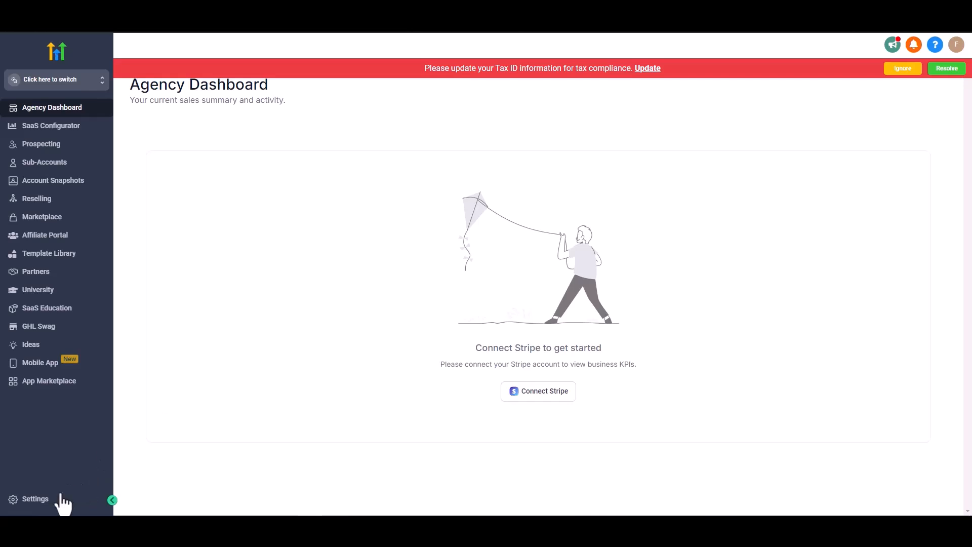
- In the HighLevel agency settings, create an agency API key named Bit Integrations and copy it
{"action": "left_click", "coordinate": [46, 501]}
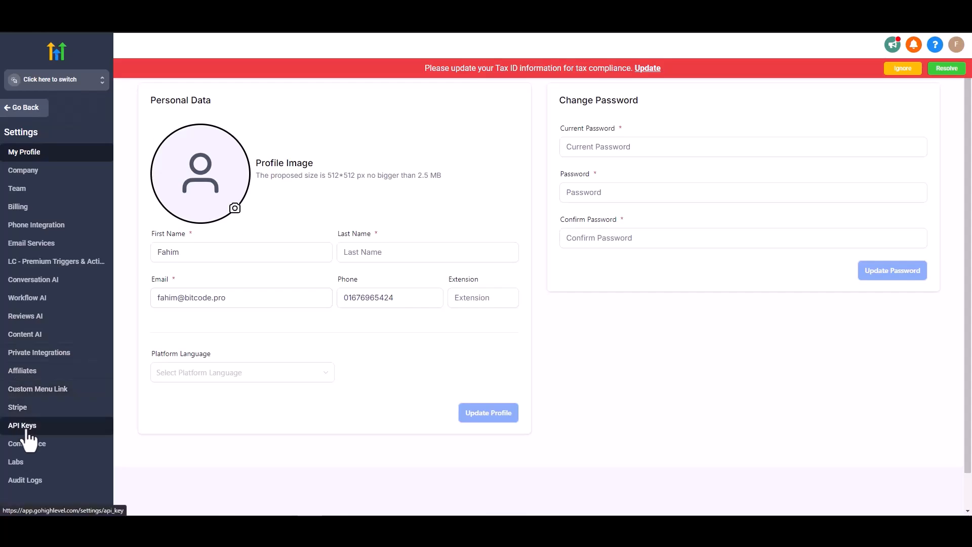
{"action": "left_click", "coordinate": [60, 426]}
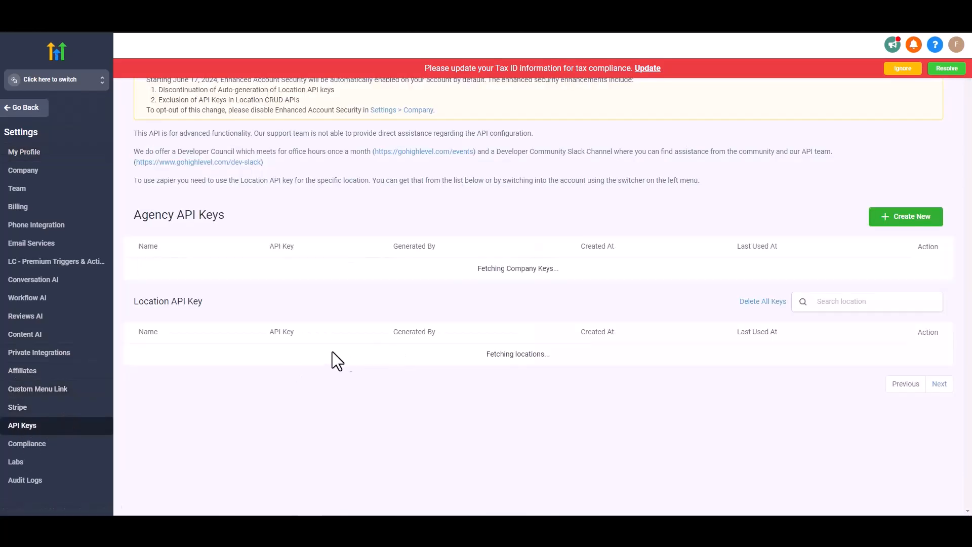
{"action": "left_click", "coordinate": [901, 221]}
{"action": "type", "text": "Bit Integrations"}
{"action": "left_click", "coordinate": [620, 182]}
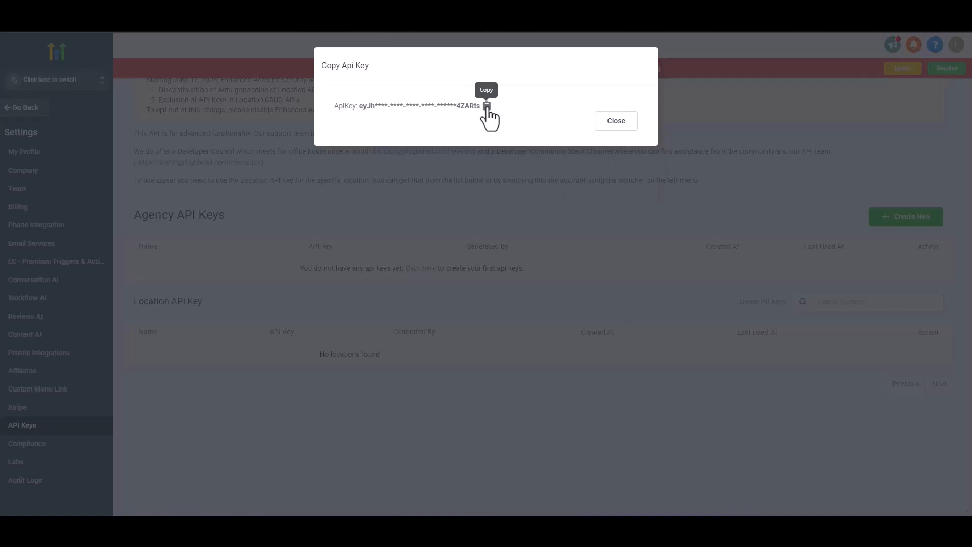
{"action": "left_click", "coordinate": [610, 122]}
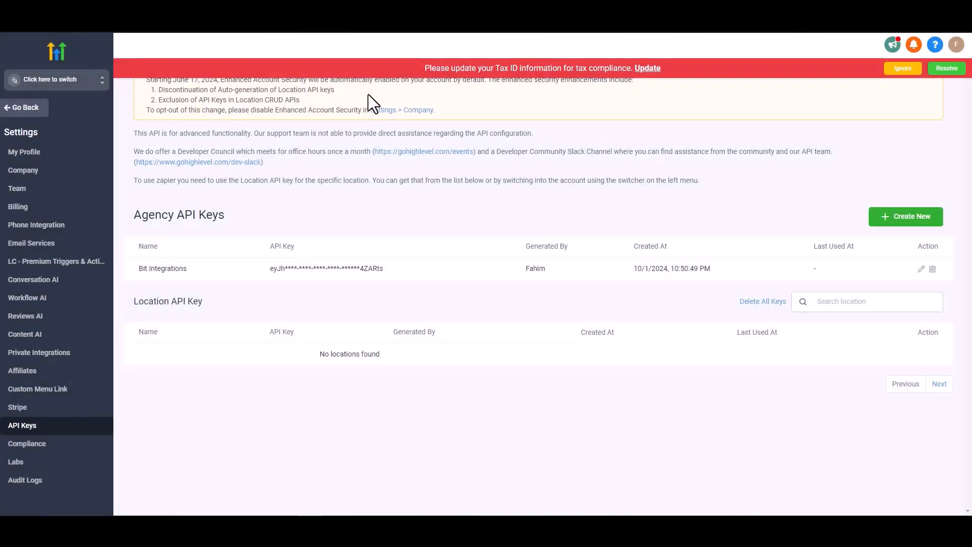
- Switch to the Bit Integrations sub-account, then generate and copy its API key from the business profile settings
{"action": "left_click", "coordinate": [59, 86]}
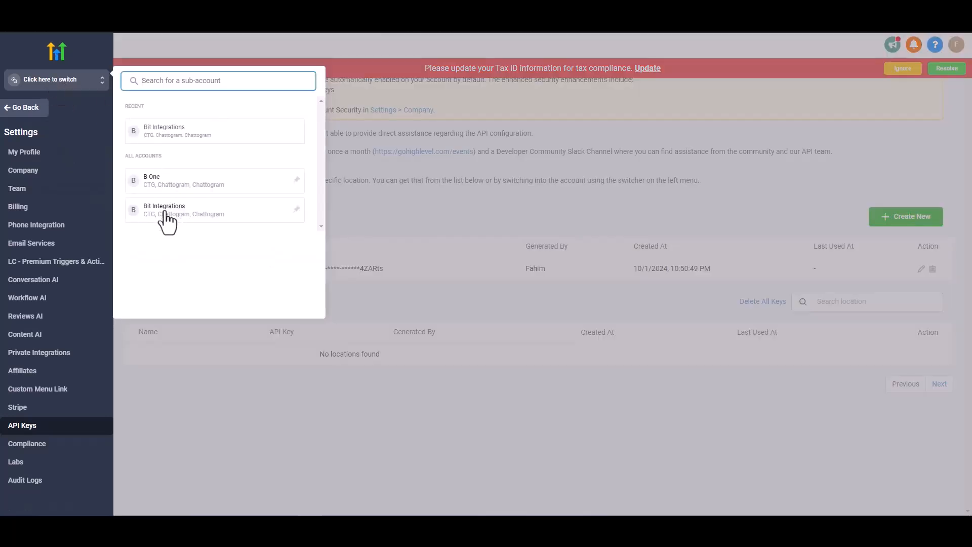
{"action": "left_click", "coordinate": [167, 218]}
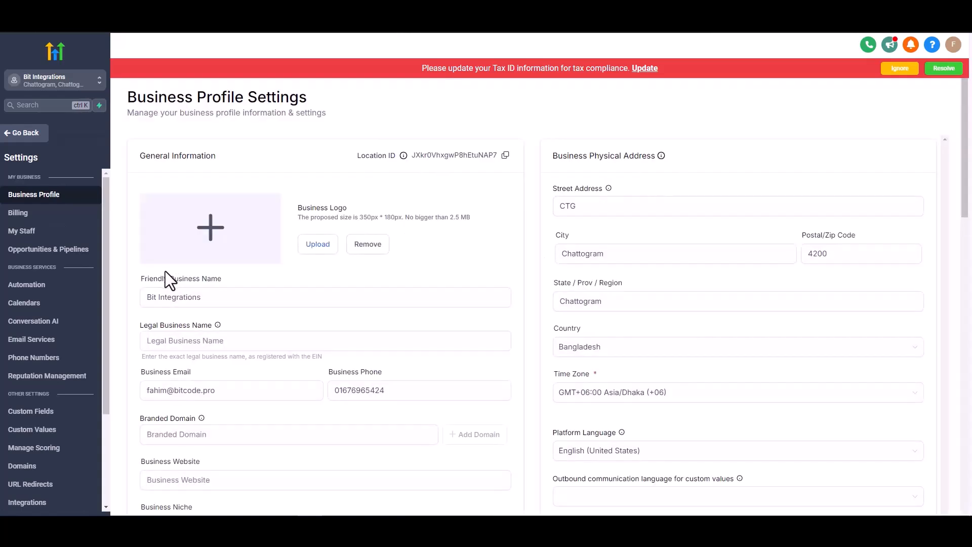
{"action": "scroll", "coordinate": [165, 271], "scroll_direction": "down", "scroll_amount": 2}
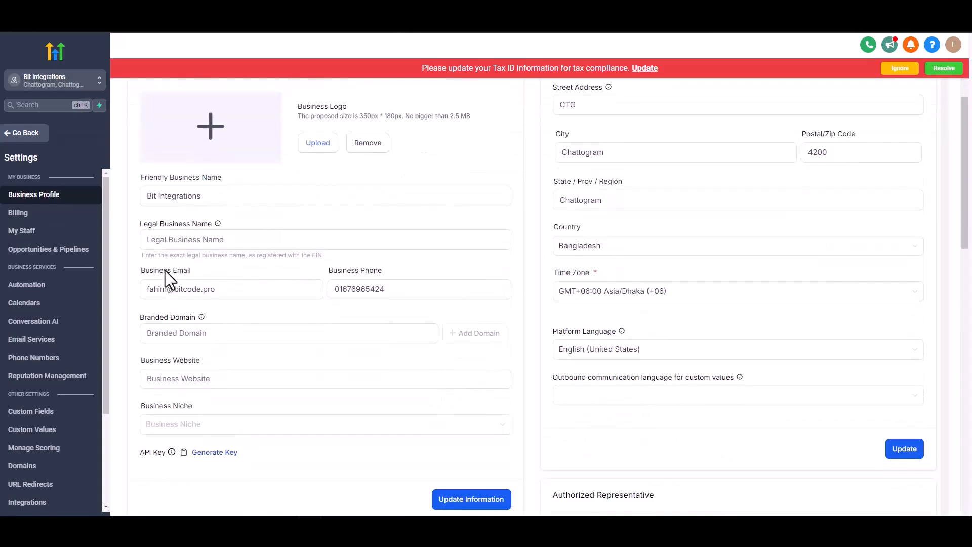
{"action": "scroll", "coordinate": [165, 270], "scroll_direction": "down", "scroll_amount": 1}
{"action": "scroll", "coordinate": [165, 273], "scroll_direction": "down", "scroll_amount": 1}
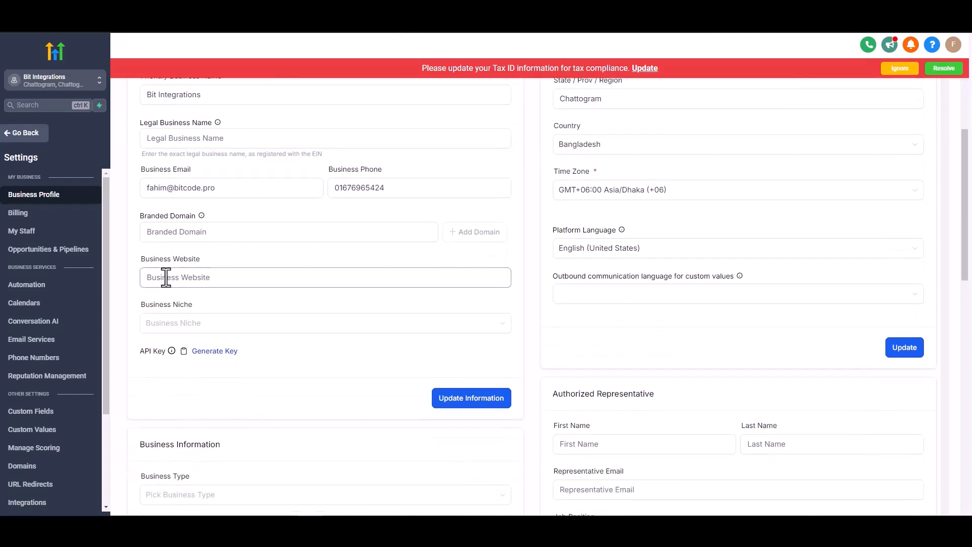
{"action": "left_click", "coordinate": [202, 353]}
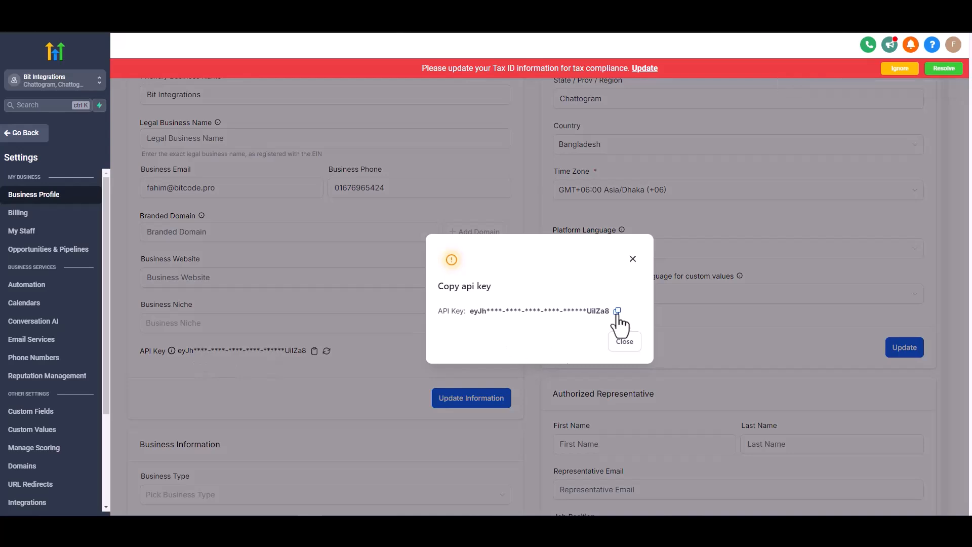
{"action": "left_click", "coordinate": [617, 311]}
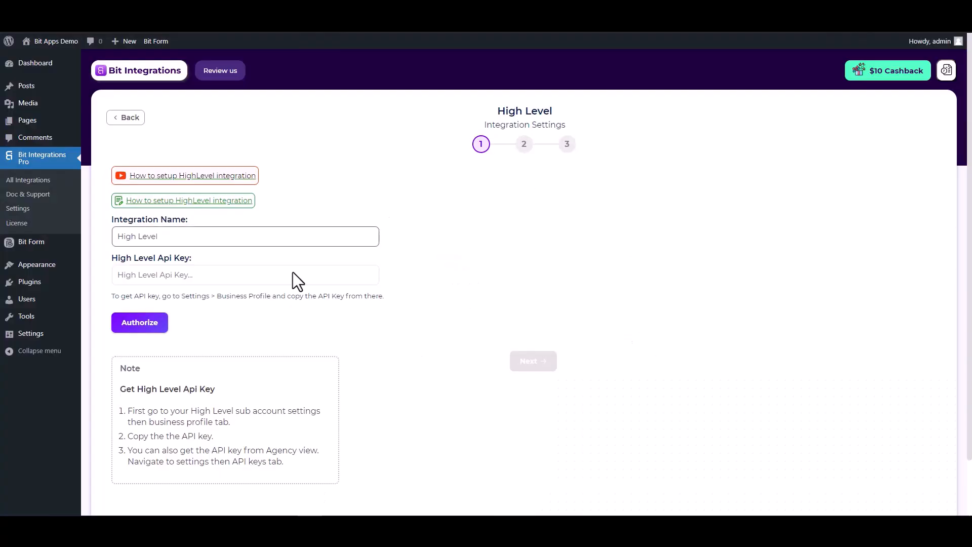
- Paste the API key into the High Level integration settings in Bit Integrations, authorize the connection and continue to the field mapping stage
{"action": "left_click", "coordinate": [264, 275]}
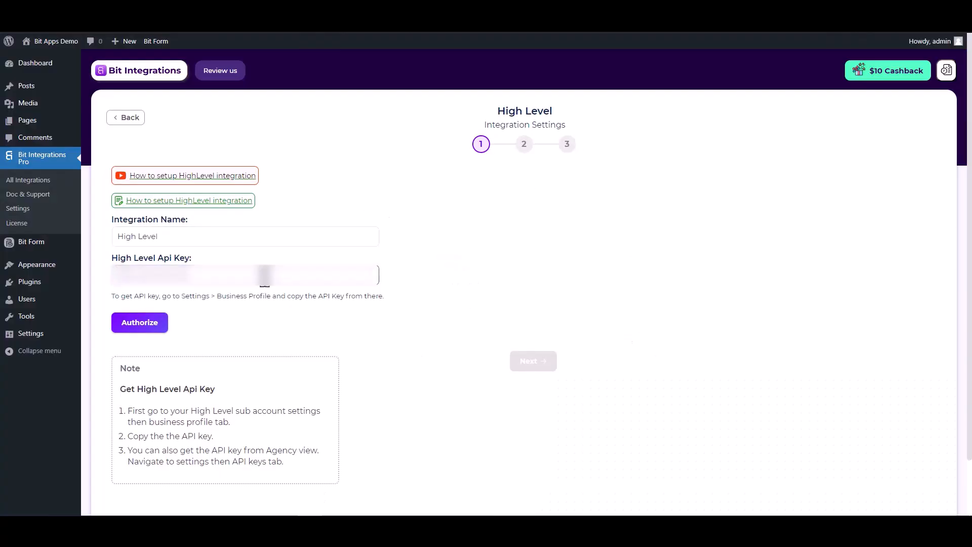
{"action": "key", "text": "ctrl+v"}
{"action": "left_click", "coordinate": [136, 329]}
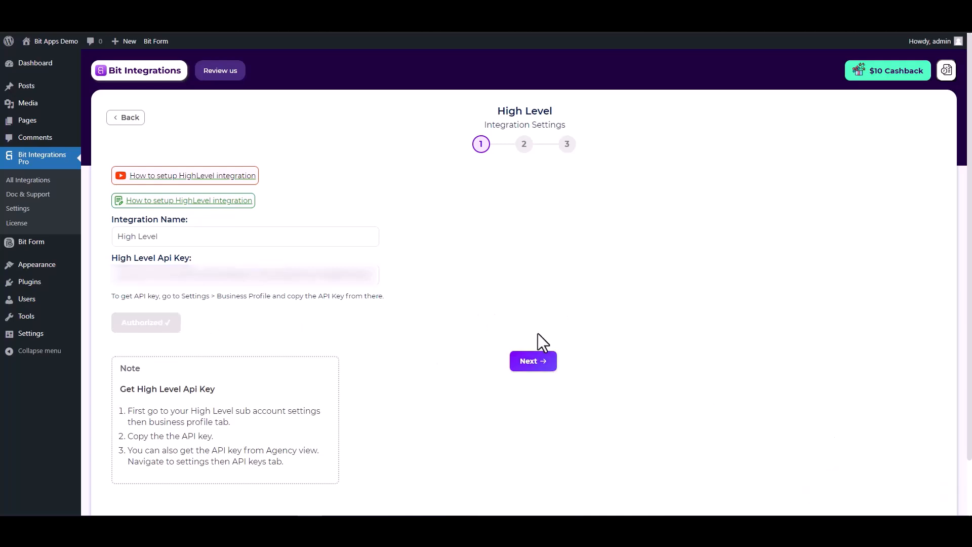
{"action": "left_click", "coordinate": [532, 361]}
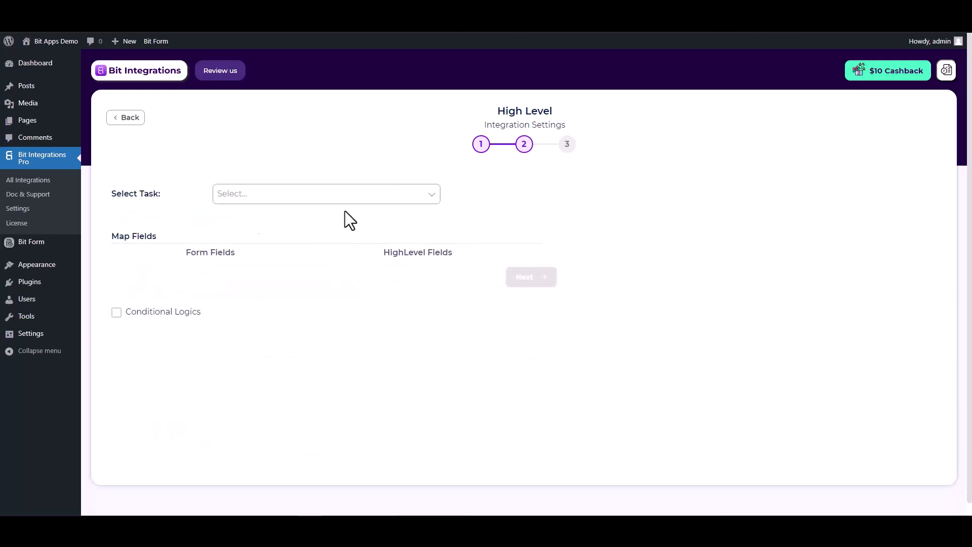
- Choose the Create Contact task and map the form's Email field to the HighLevel Email field
{"action": "left_click", "coordinate": [360, 197]}
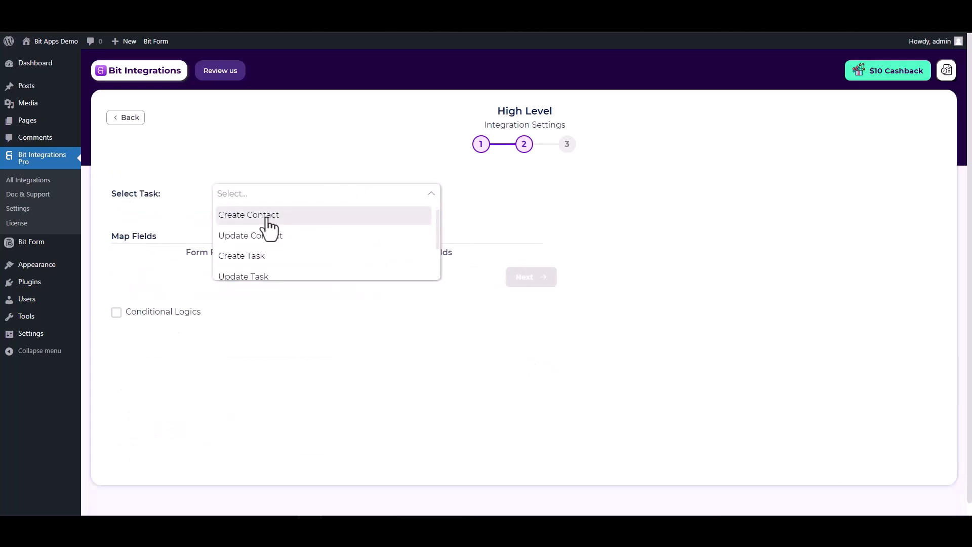
{"action": "left_click", "coordinate": [268, 219]}
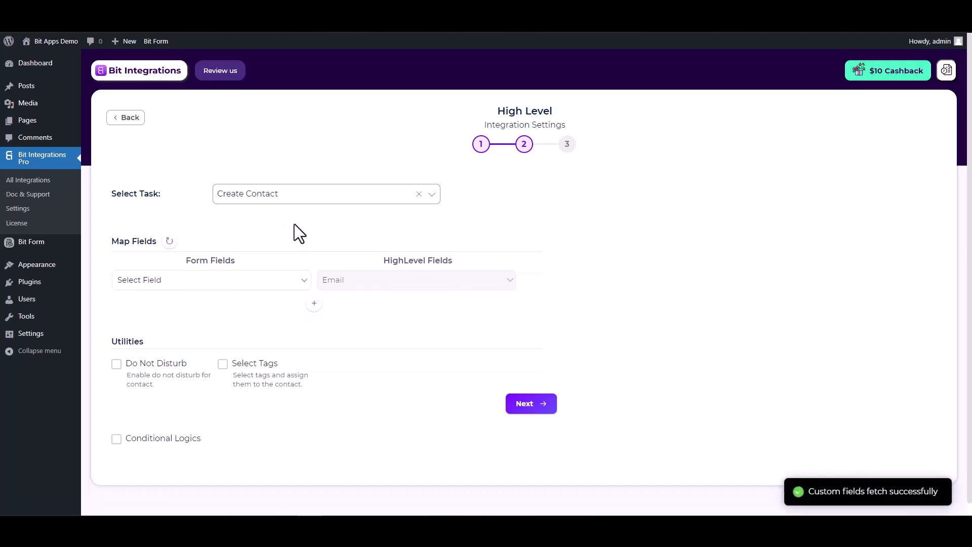
{"action": "left_click", "coordinate": [288, 282]}
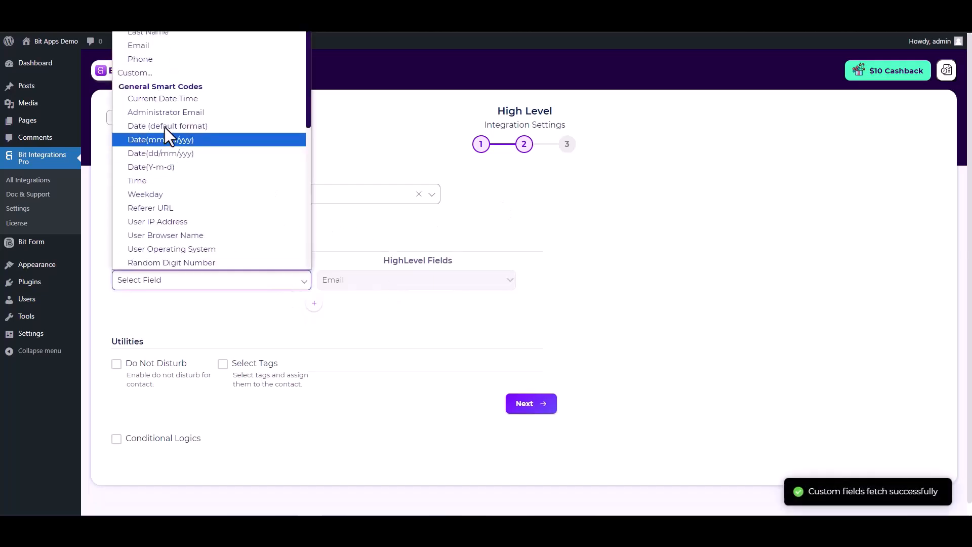
{"action": "left_click", "coordinate": [156, 50]}
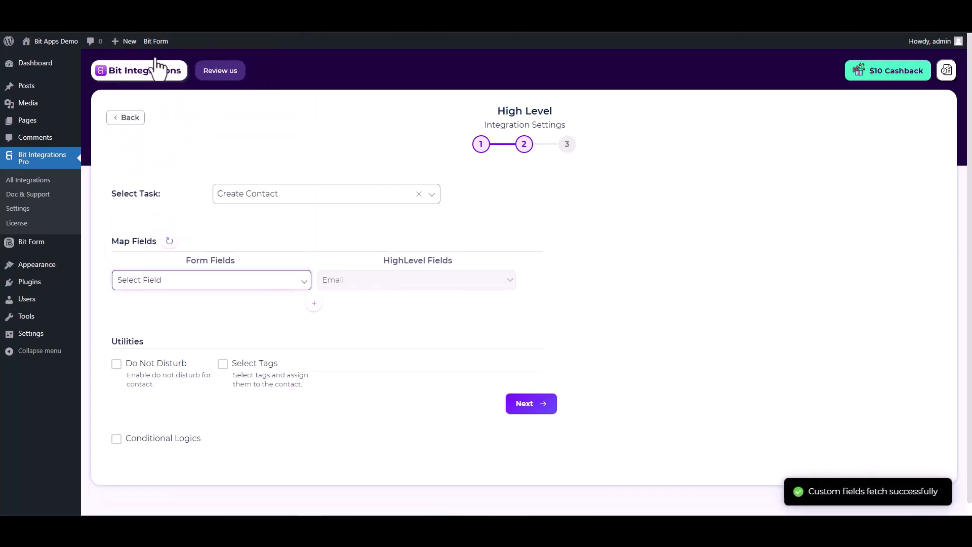
- Add a field mapping that links the form's First Name field to the HighLevel First Name field
{"action": "left_click", "coordinate": [314, 303]}
{"action": "left_click", "coordinate": [347, 308]}
{"action": "left_click", "coordinate": [348, 337]}
{"action": "left_click", "coordinate": [274, 305]}
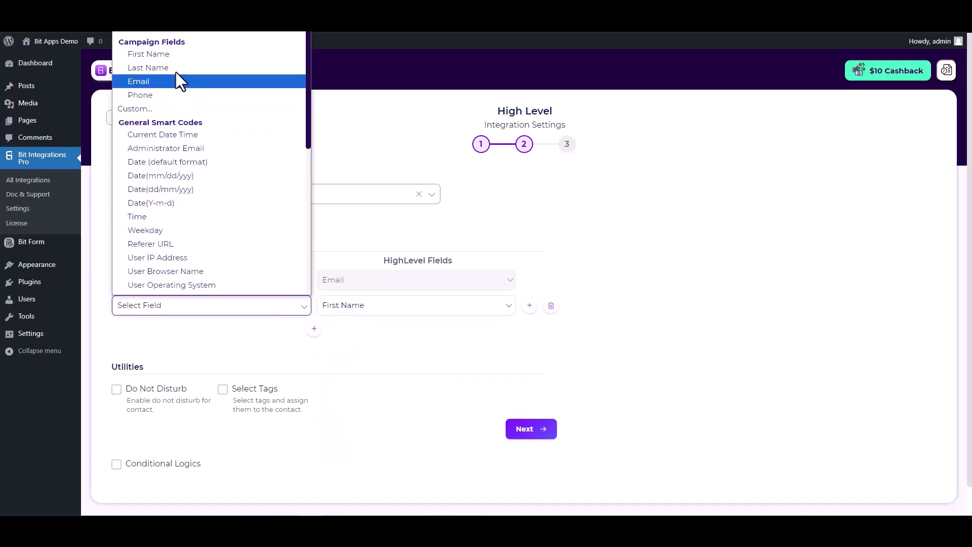
{"action": "left_click", "coordinate": [162, 54]}
- Add another field mapping that links the form's Last Name field to the HighLevel Last Name field
{"action": "left_click", "coordinate": [314, 329]}
{"action": "left_click", "coordinate": [354, 331]}
{"action": "left_click", "coordinate": [343, 176]}
{"action": "left_click", "coordinate": [228, 330]}
{"action": "left_click", "coordinate": [145, 82]}
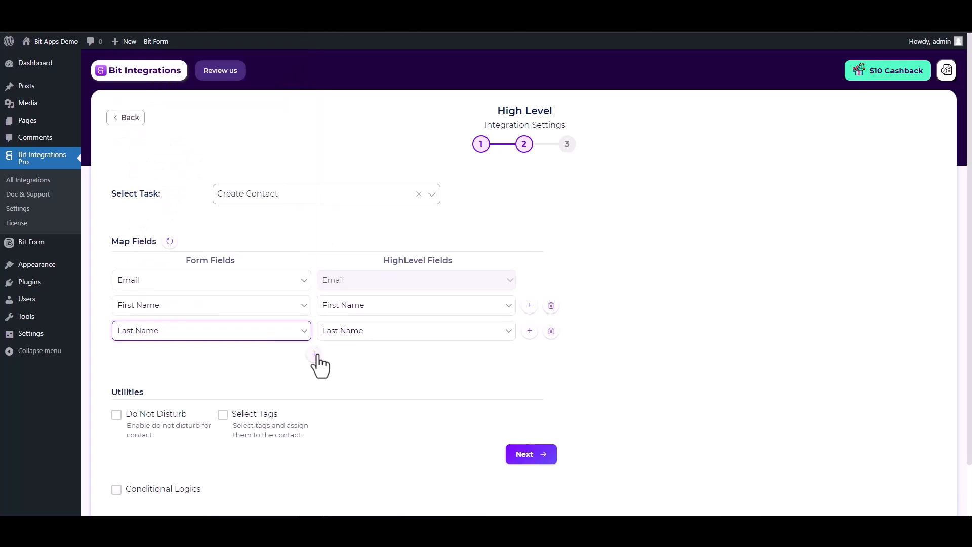
- Add a further field mapping that links the form's Phone field to the HighLevel Phone field
{"action": "left_click", "coordinate": [314, 354]}
{"action": "left_click", "coordinate": [344, 356]}
{"action": "left_click", "coordinate": [345, 229]}
{"action": "left_click", "coordinate": [282, 360]}
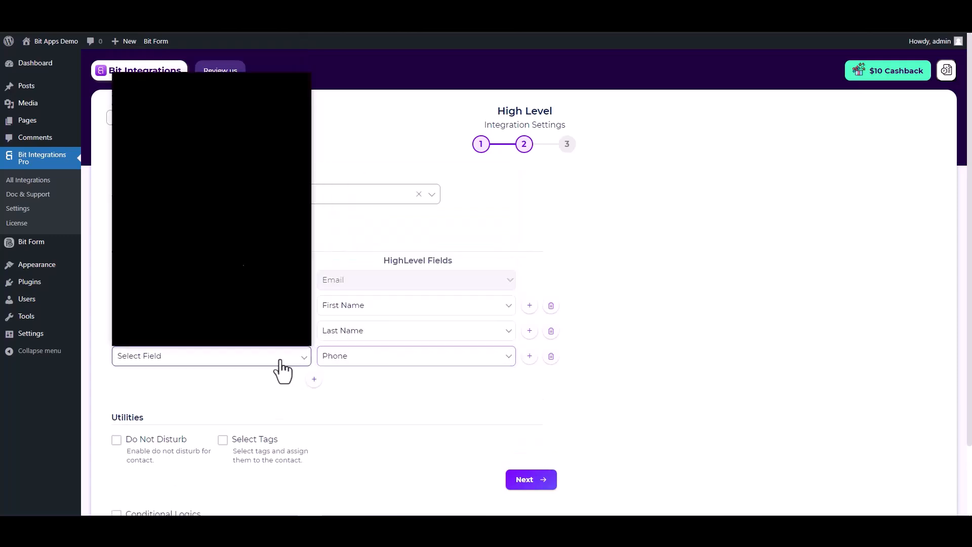
{"action": "left_click", "coordinate": [148, 147]}
- Look over the Utilities options, enable Conditional Logics to view its settings, and disable it again
{"action": "scroll", "coordinate": [253, 373], "scroll_direction": "down", "scroll_amount": 2}
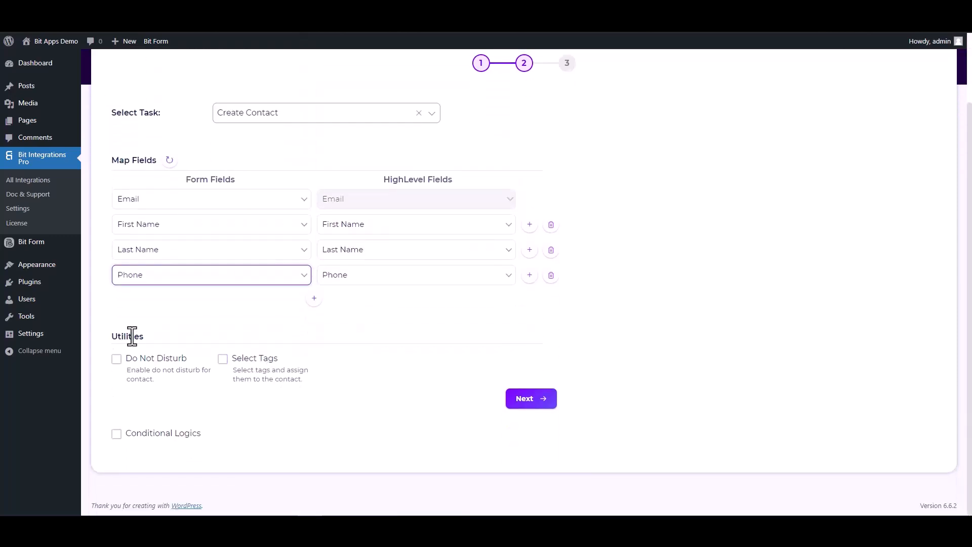
{"action": "double_click", "coordinate": [124, 336]}
{"action": "left_click", "coordinate": [202, 335]}
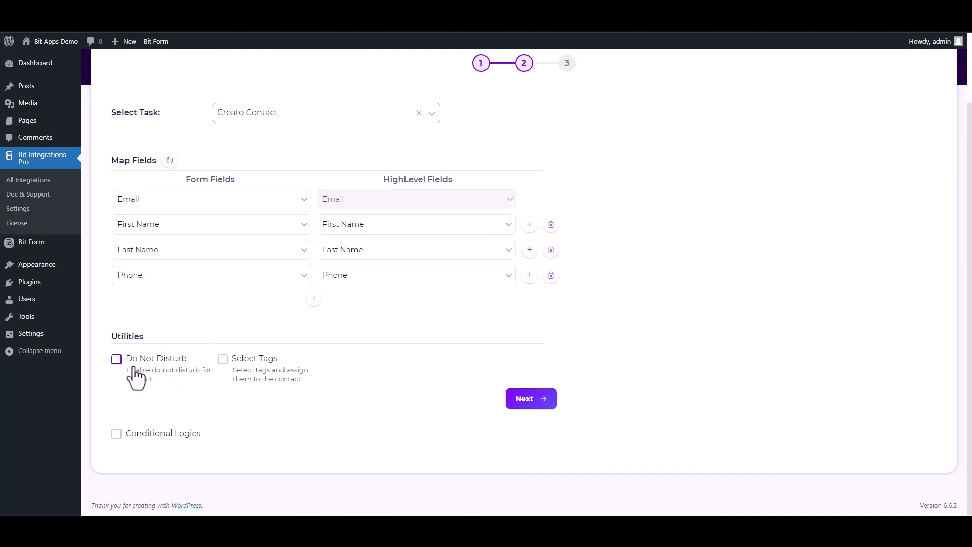
{"action": "left_click", "coordinate": [116, 434]}
{"action": "scroll", "coordinate": [227, 374], "scroll_direction": "down", "scroll_amount": 2}
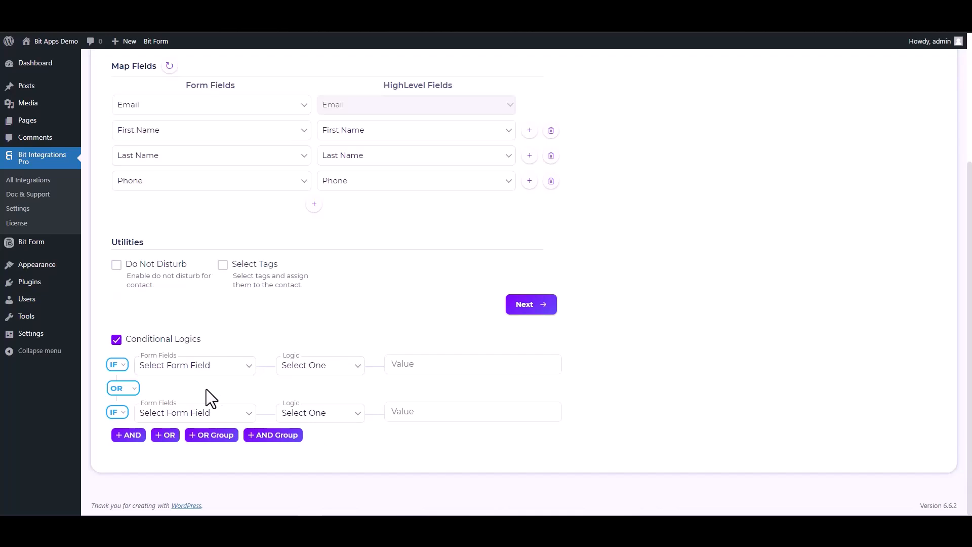
{"action": "left_click", "coordinate": [117, 339]}
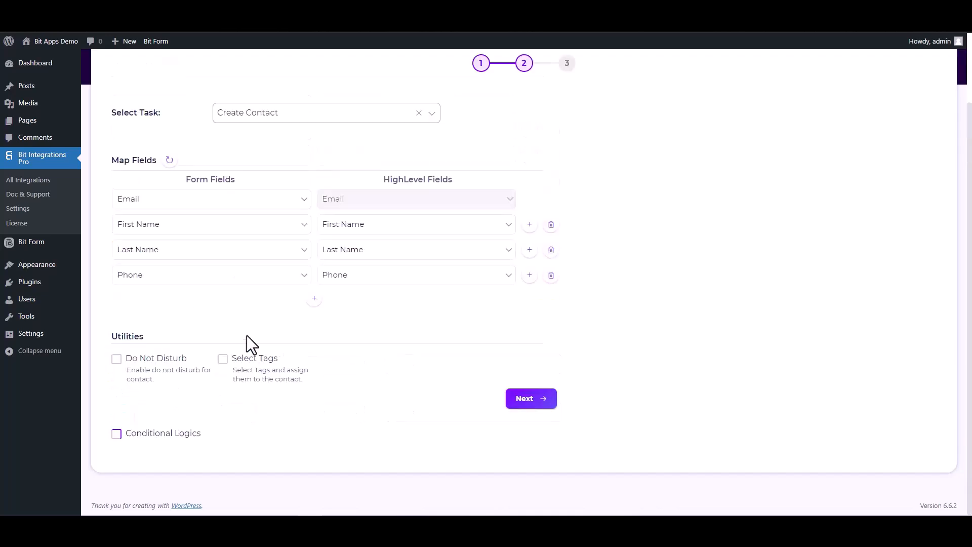
- Continue to the final stage of the High Level integration settings and finish the integration
{"action": "left_click", "coordinate": [514, 400]}
{"action": "left_click", "coordinate": [527, 213]}
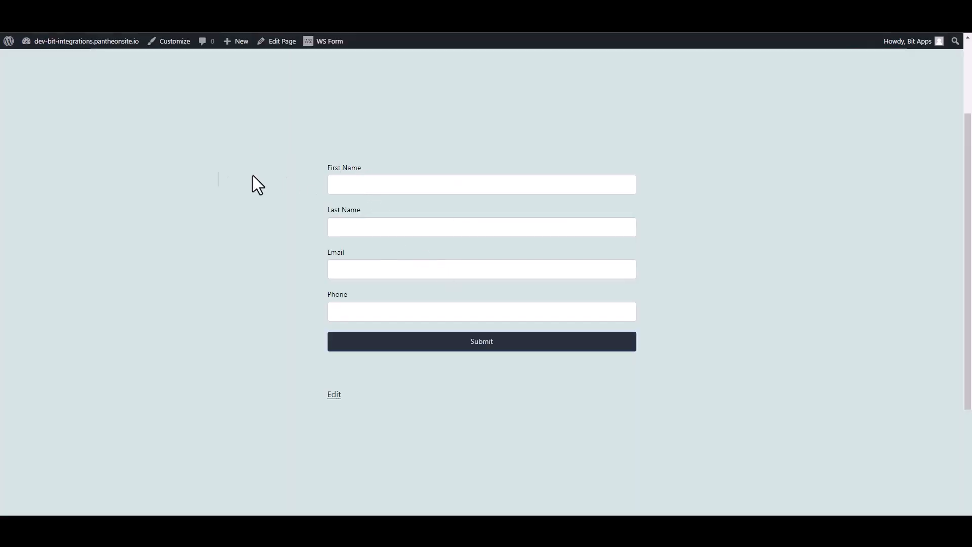
- On the WS Form contact page, enter Bit as the first name and Integrations as the last name
{"action": "left_click", "coordinate": [357, 182]}
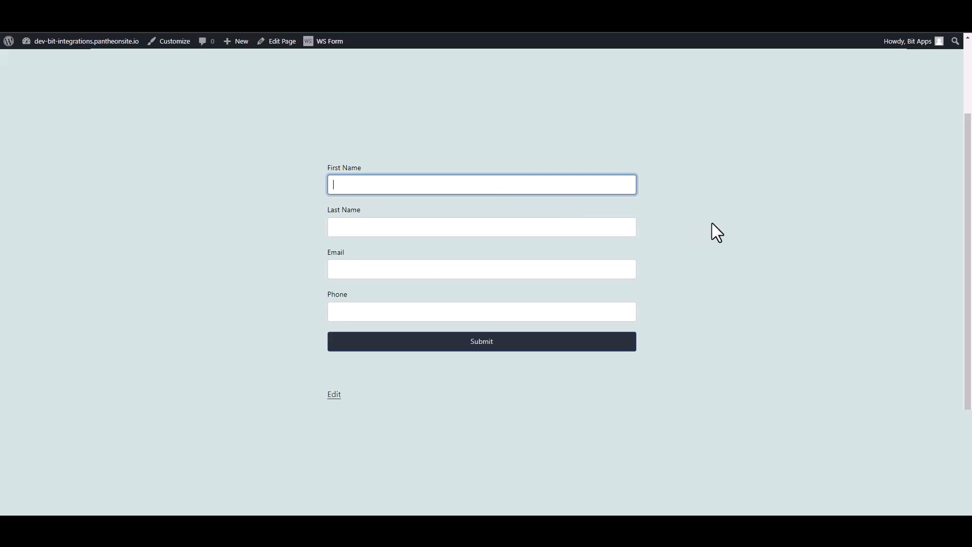
{"action": "type", "text": "Bit"}
{"action": "key", "text": "Tab"}
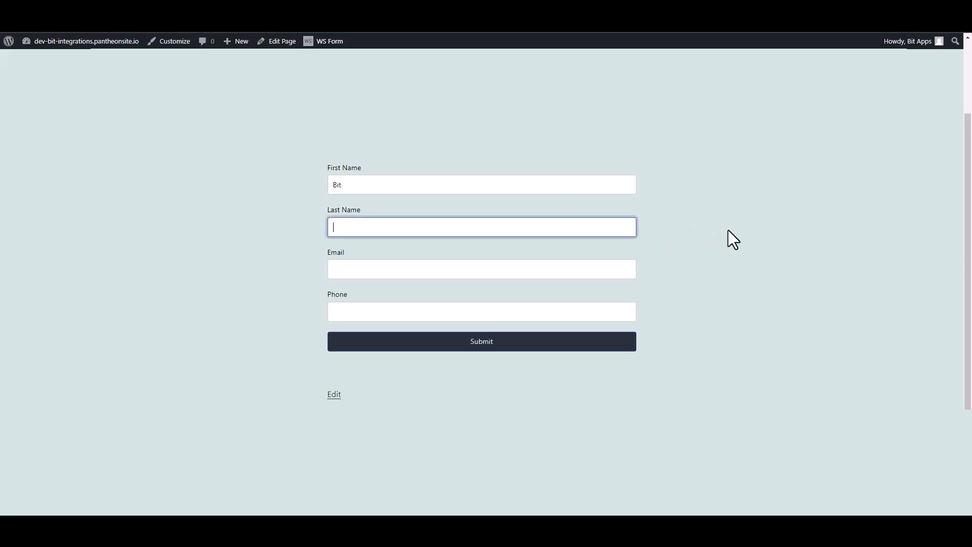
{"action": "type", "text": "Integrations"}
- Fill in the contact form's Email field with the test contact's e-mail address
{"action": "left_click", "coordinate": [618, 267]}
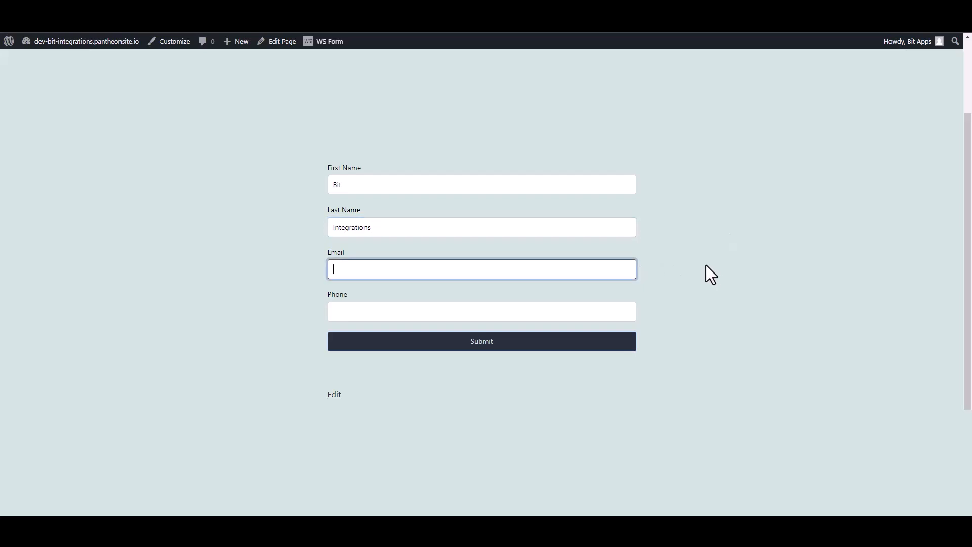
- Enter the test contact's phone number and submit the contact form
{"action": "left_click", "coordinate": [625, 314]}
{"action": "type", "text": "444"}
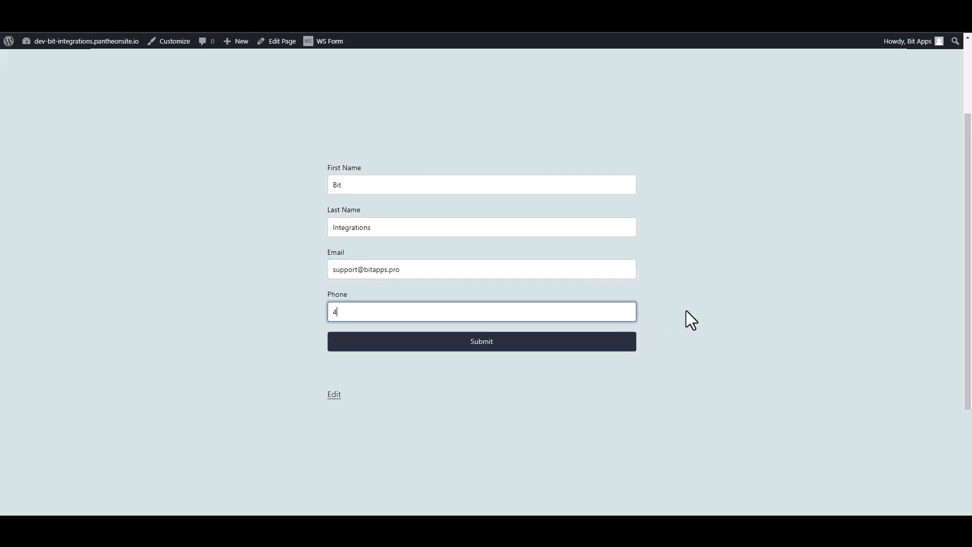
{"action": "type", "text": "555666"}
{"action": "left_click", "coordinate": [623, 348]}
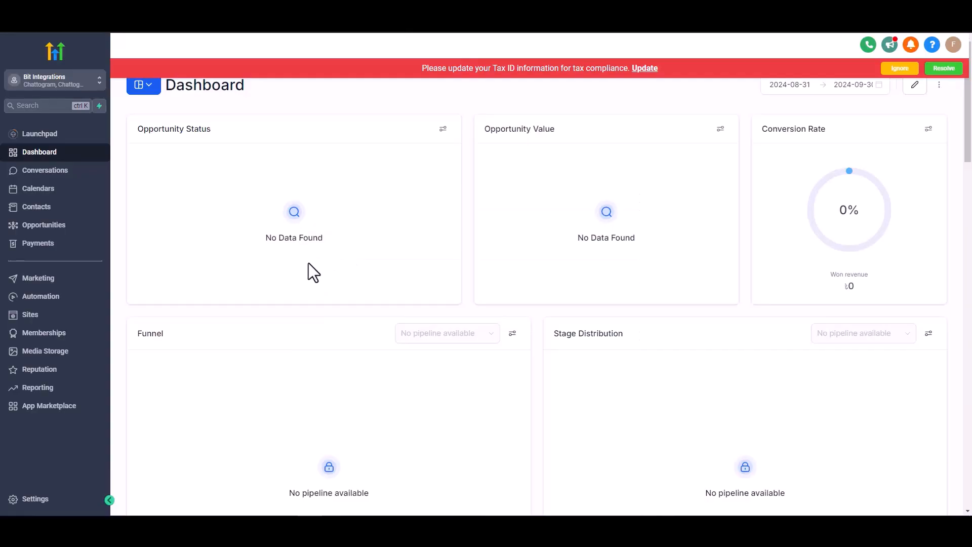
- In the HighLevel sub-account, open the contacts list and view the Bit Integrations contact's record
{"action": "left_click", "coordinate": [43, 208]}
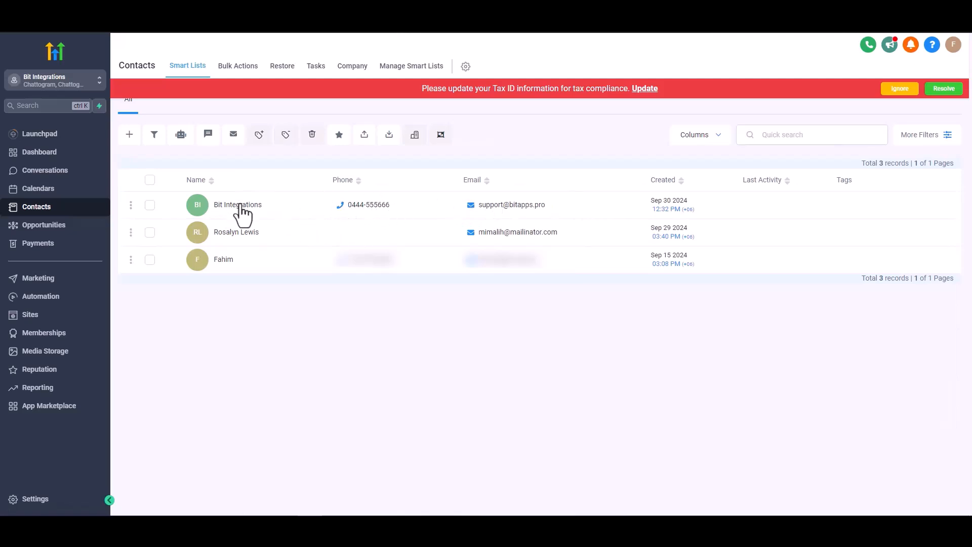
{"action": "left_click", "coordinate": [293, 191]}
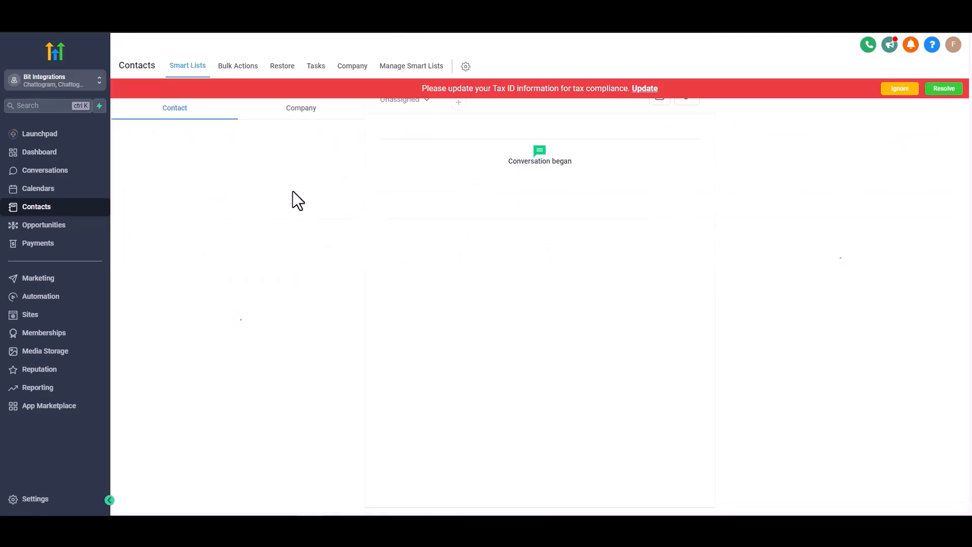